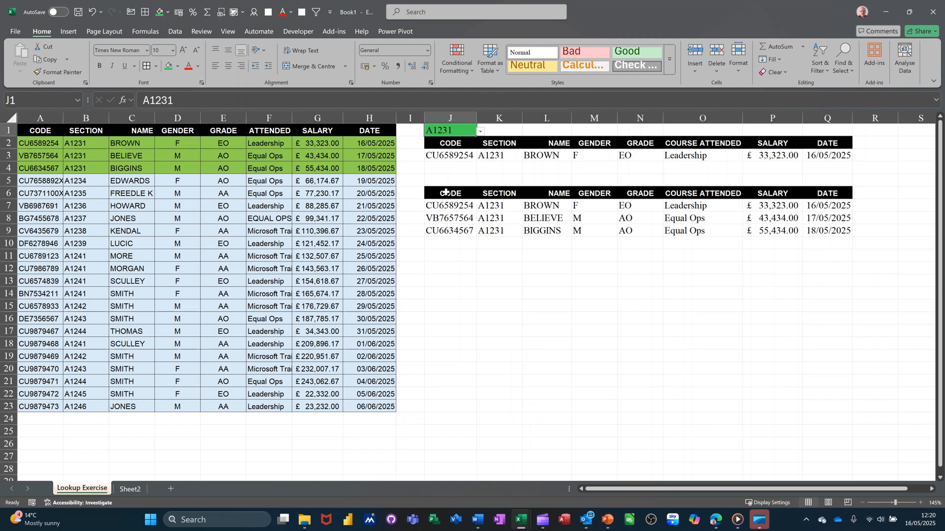
# Check the J3 XLOOKUP formula and try sections A1236 and A1231 in J1's drop-down.
pyautogui.click(453, 153)
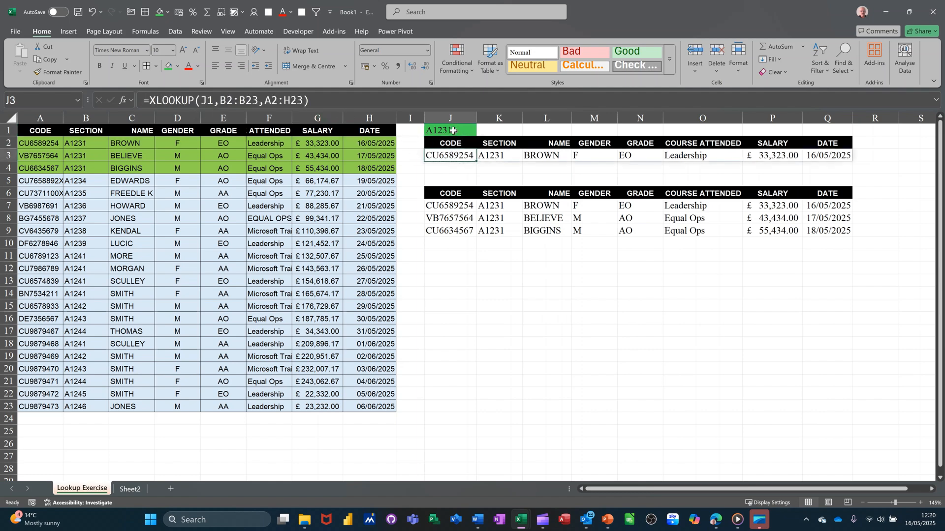
pyautogui.click(474, 132)
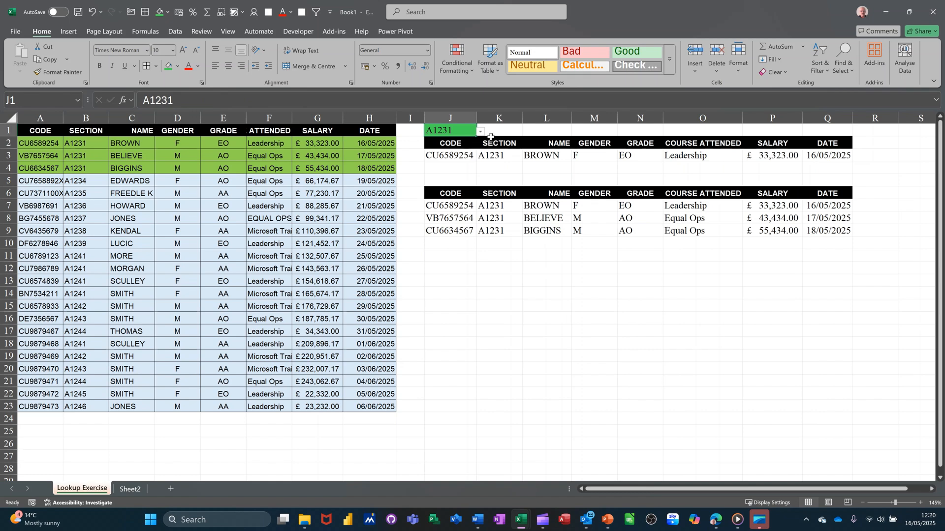
pyautogui.click(481, 132)
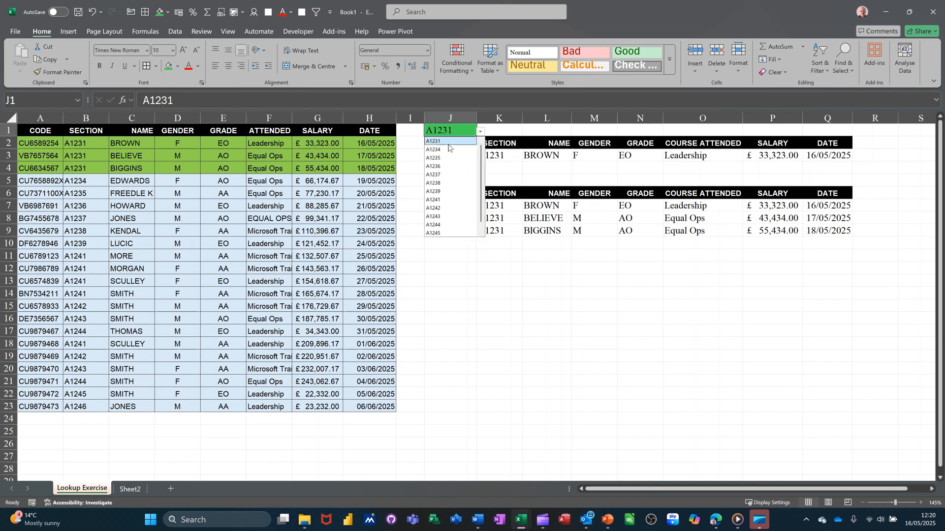
pyautogui.click(438, 167)
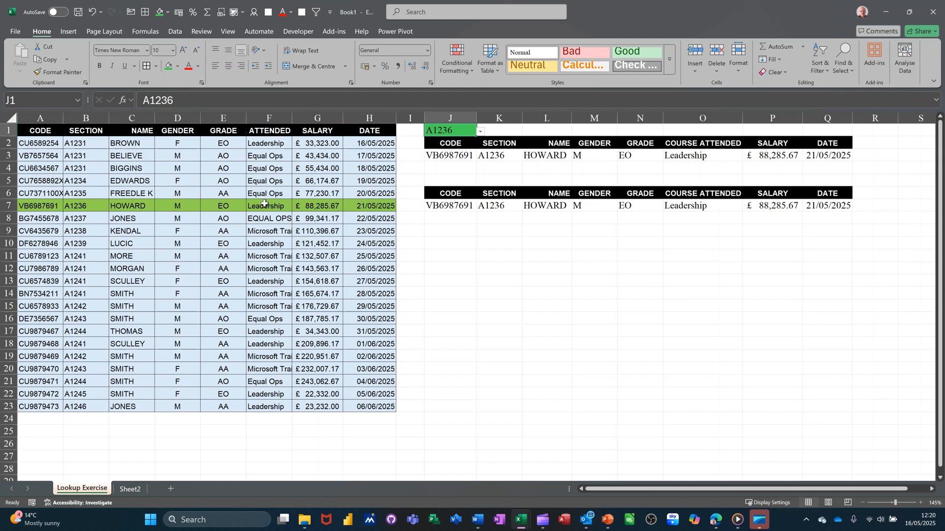
pyautogui.click(481, 132)
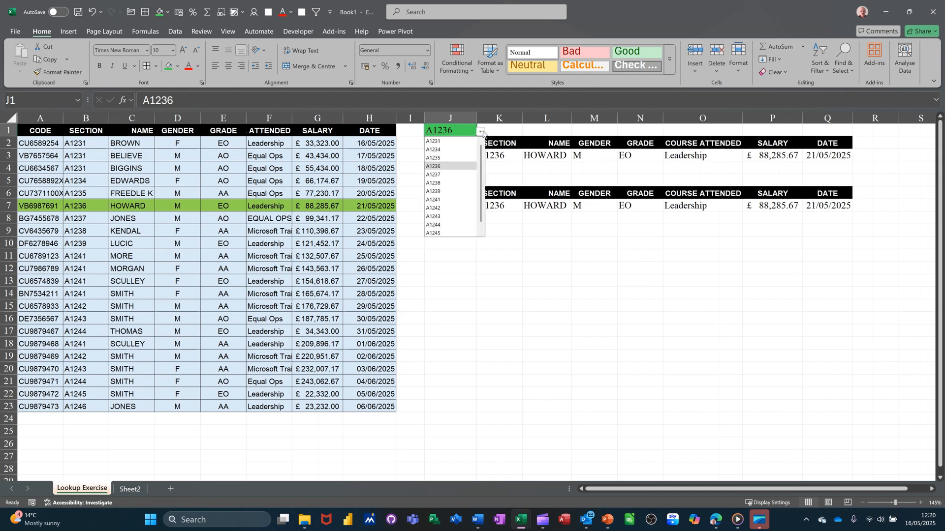
pyautogui.click(438, 142)
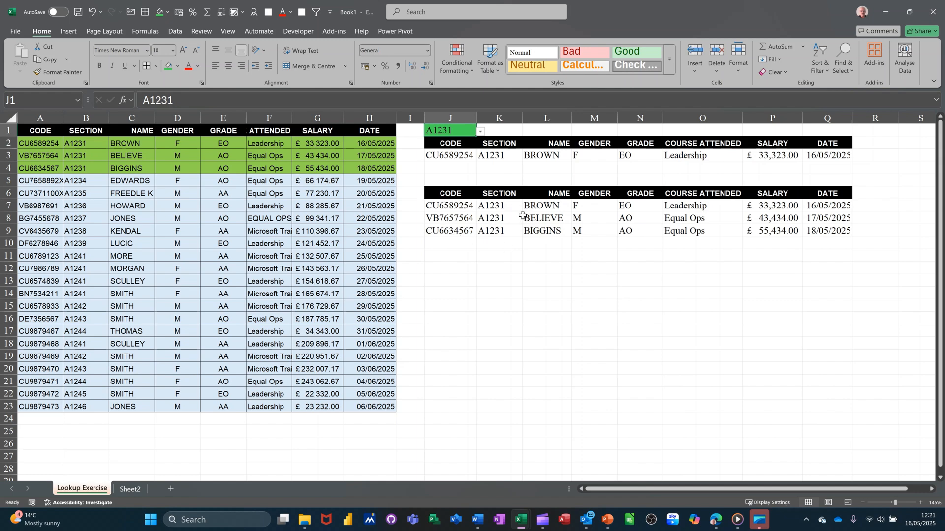
# Choose sections A1237 and then A1241 from J1's drop-down to test the lookup results.
pyautogui.click(480, 132)
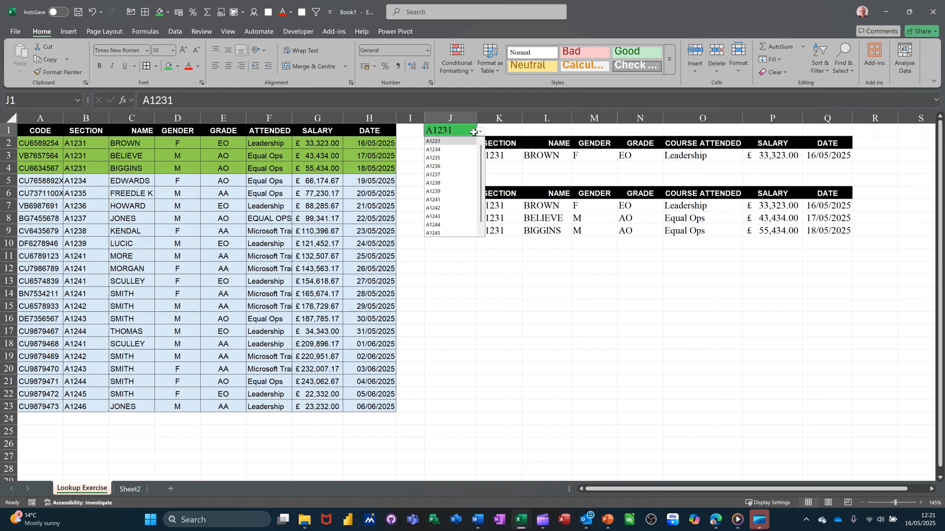
pyautogui.click(446, 175)
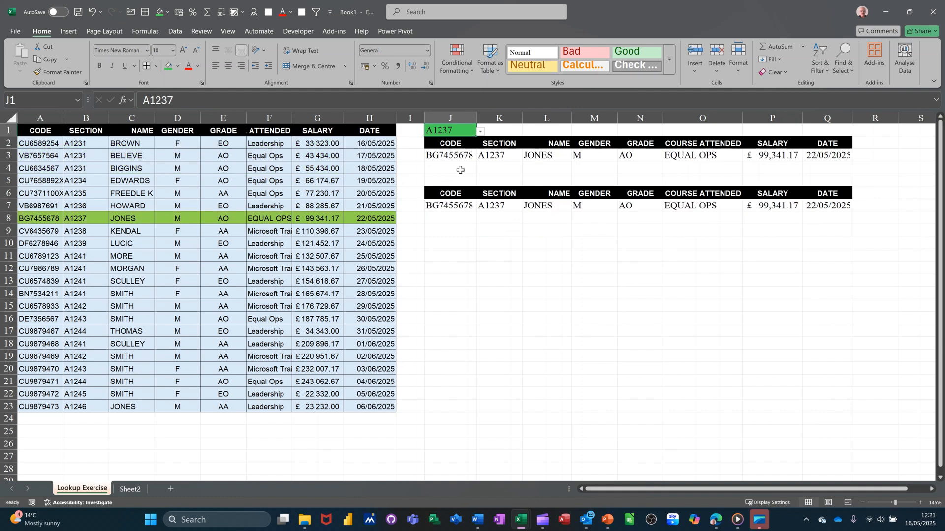
pyautogui.click(481, 132)
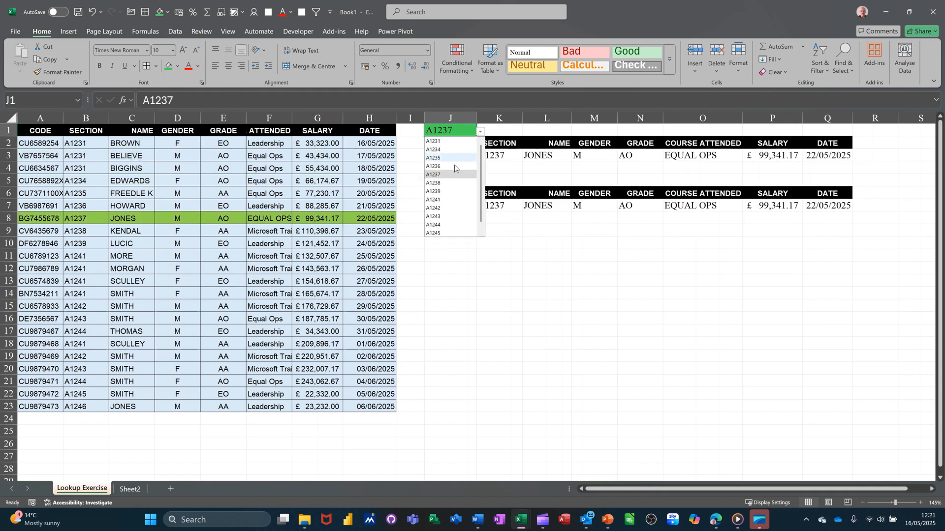
pyautogui.click(441, 200)
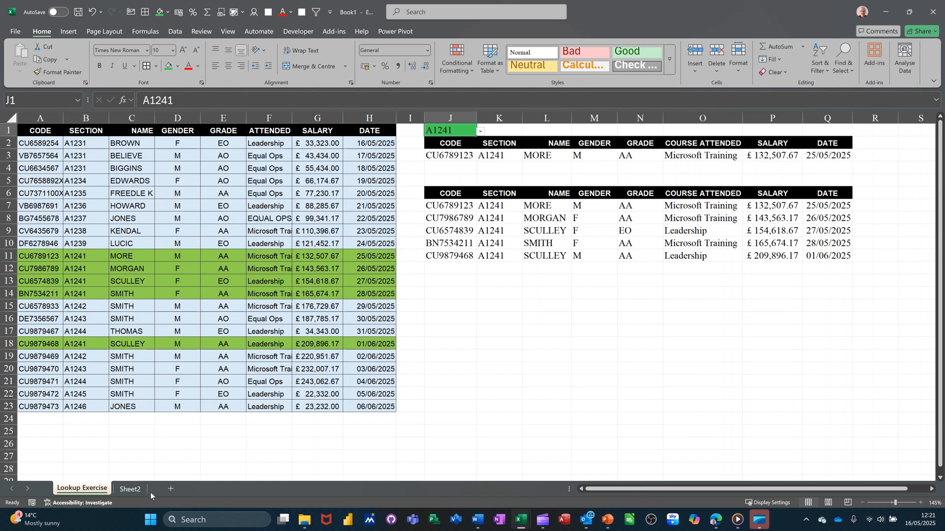
# On Sheet2, give J1 a list data validation sourced from $B$2:$B$23 and pick A1231 from it.
pyautogui.click(131, 489)
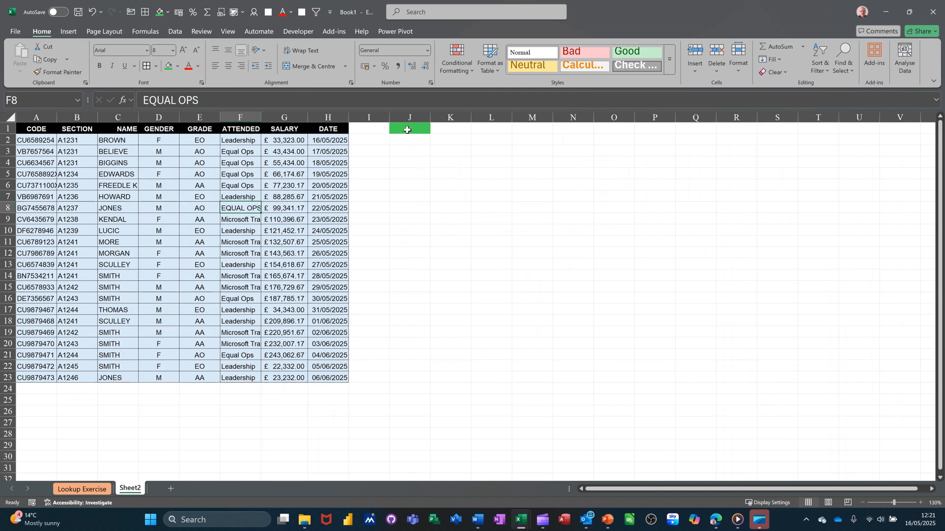
pyautogui.click(407, 130)
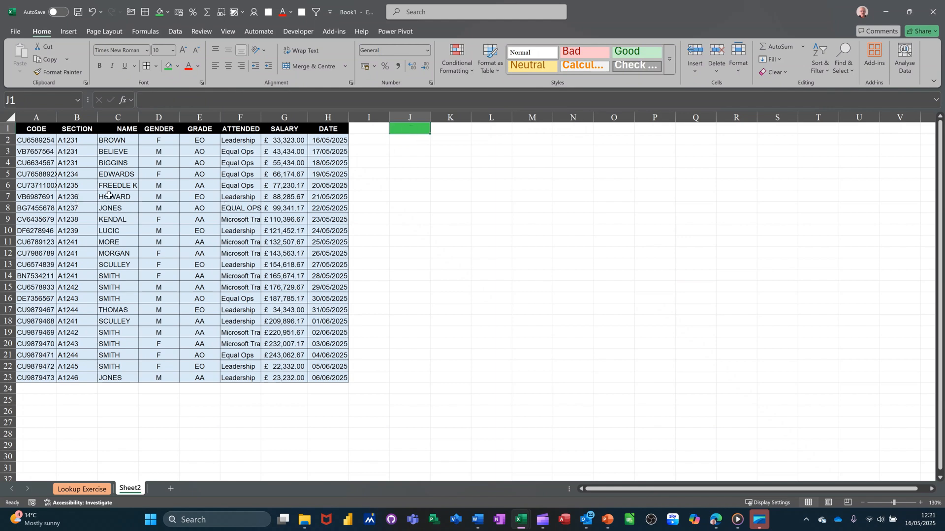
pyautogui.click(175, 32)
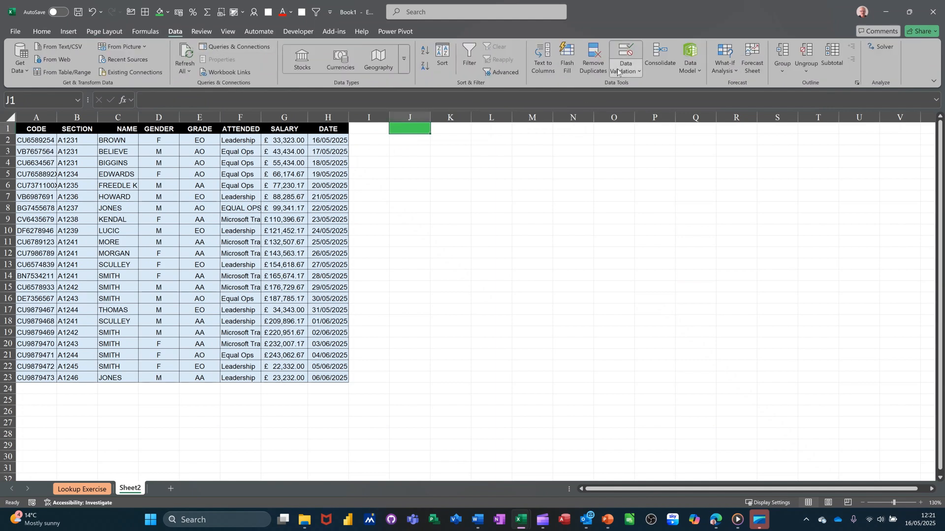
pyautogui.click(627, 54)
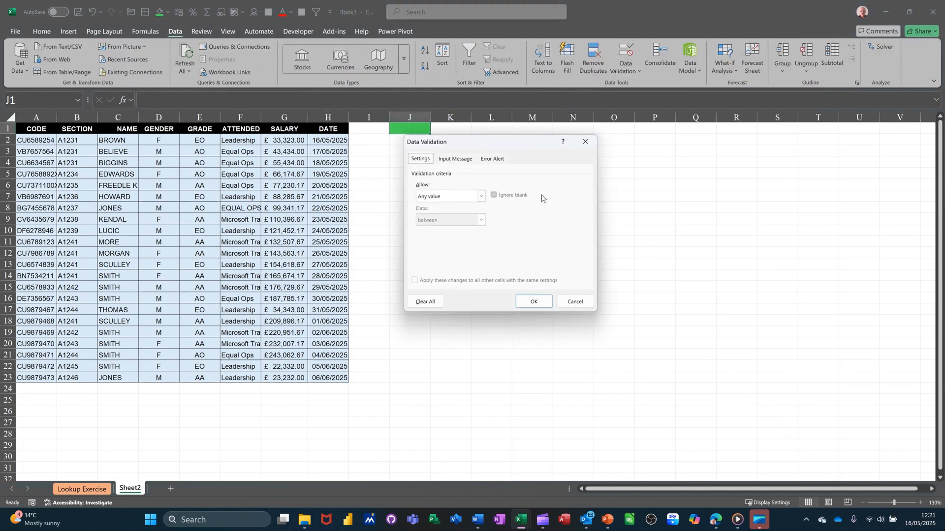
pyautogui.click(481, 197)
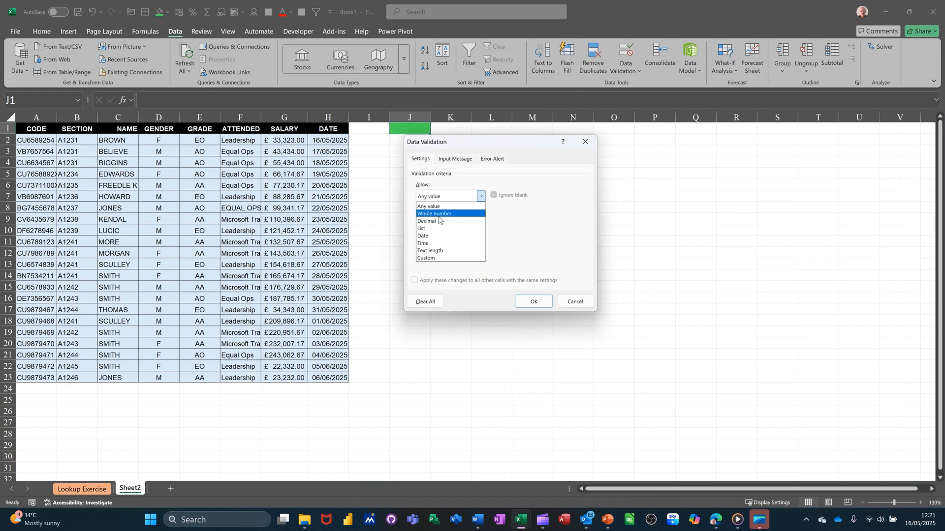
pyautogui.click(423, 229)
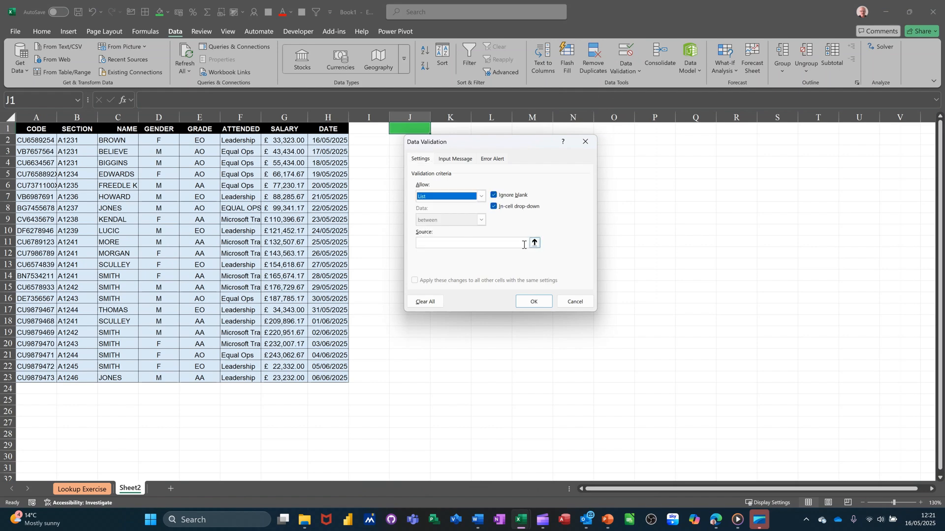
pyautogui.click(534, 244)
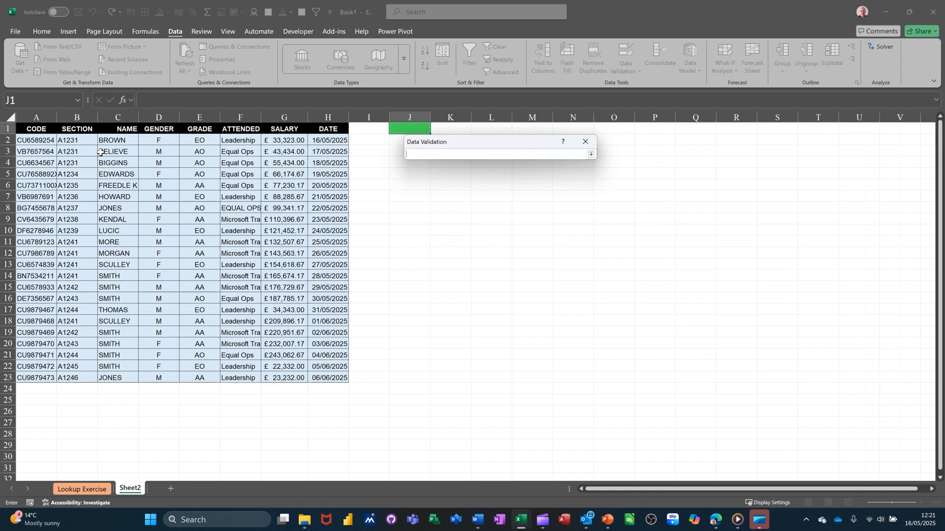
pyautogui.moveTo(77, 140); pyautogui.dragTo(72, 378)
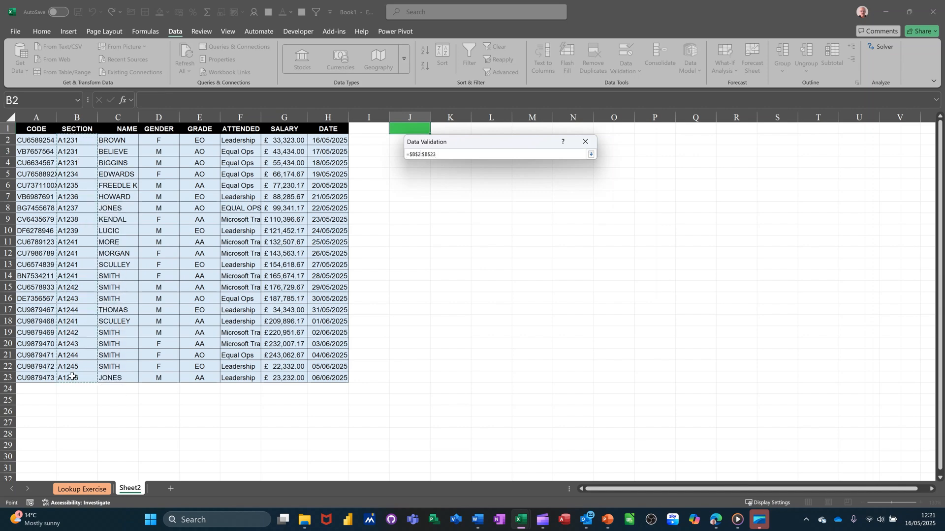
pyautogui.click(591, 155)
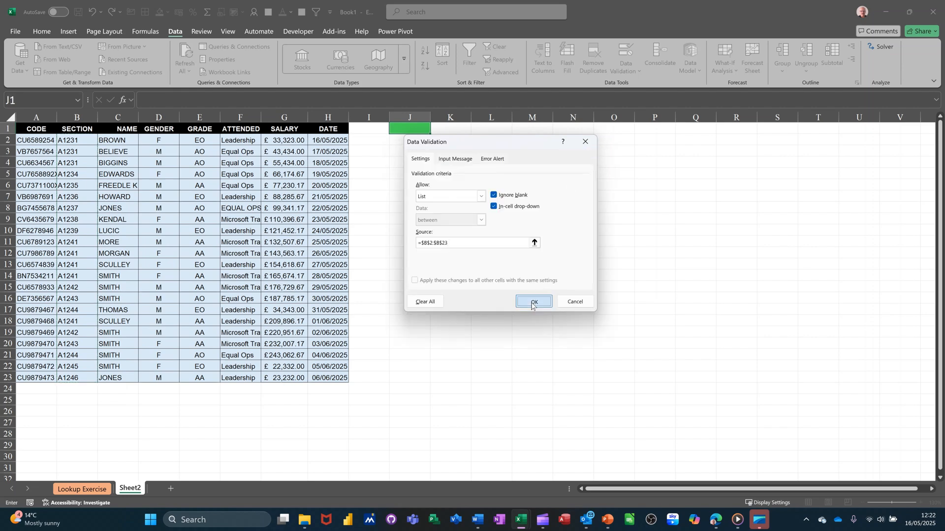
pyautogui.click(534, 301)
pyautogui.click(435, 129)
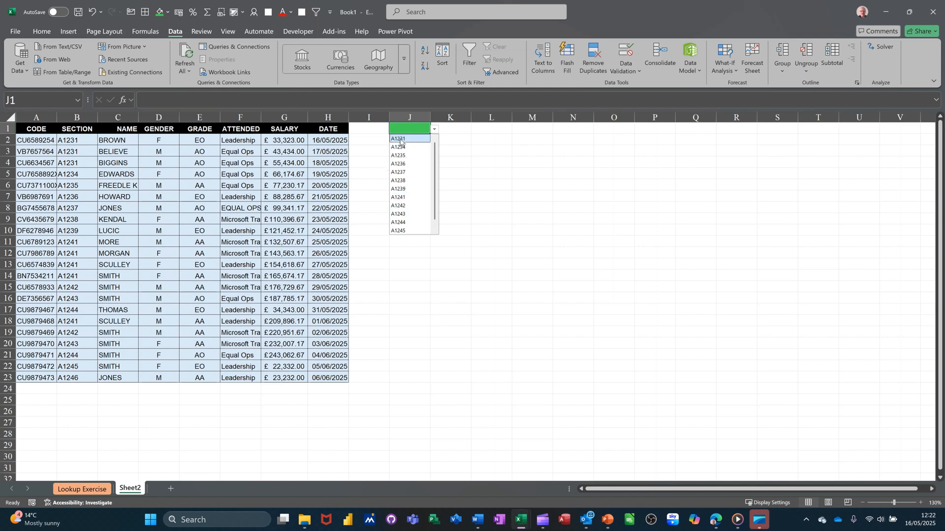
pyautogui.click(400, 139)
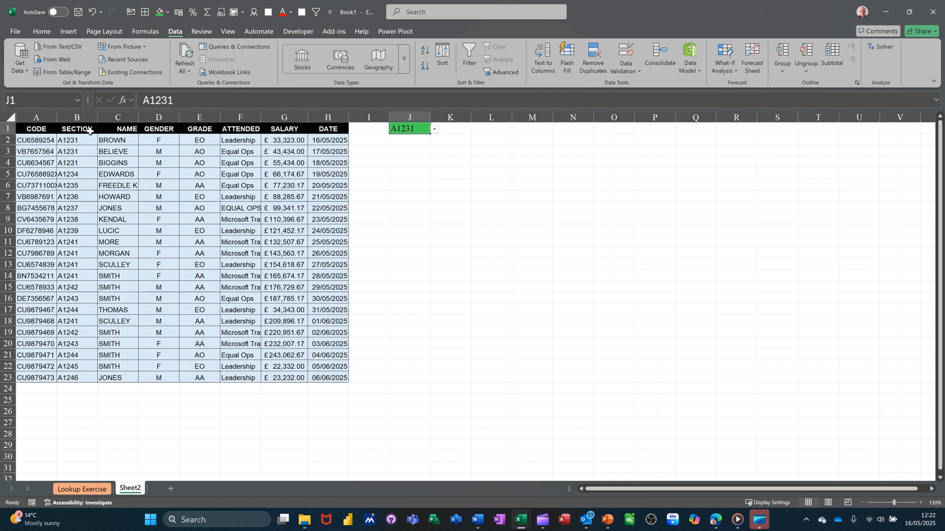
# Copy the table's header row to K2:R2 and again to K11:R11.
pyautogui.moveTo(40, 129); pyautogui.dragTo(708, 138)
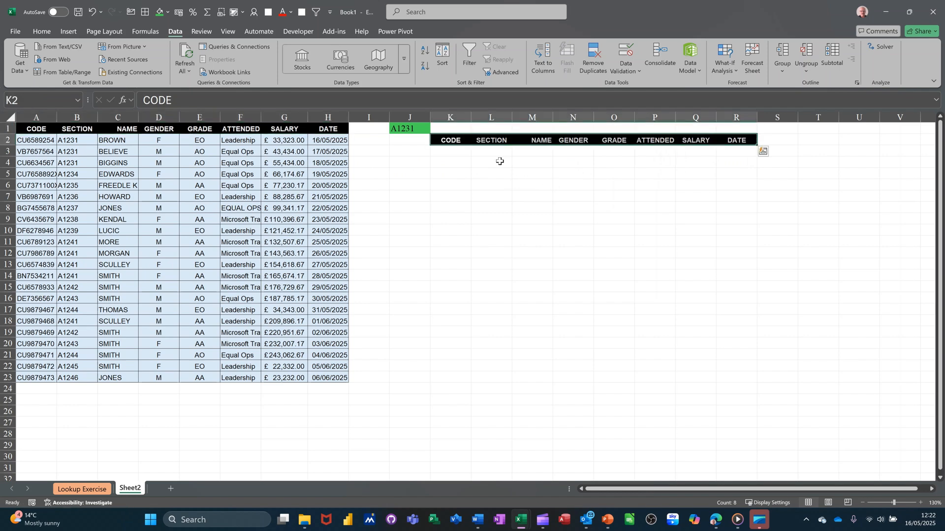
pyautogui.moveTo(502, 146); pyautogui.dragTo(503, 241)
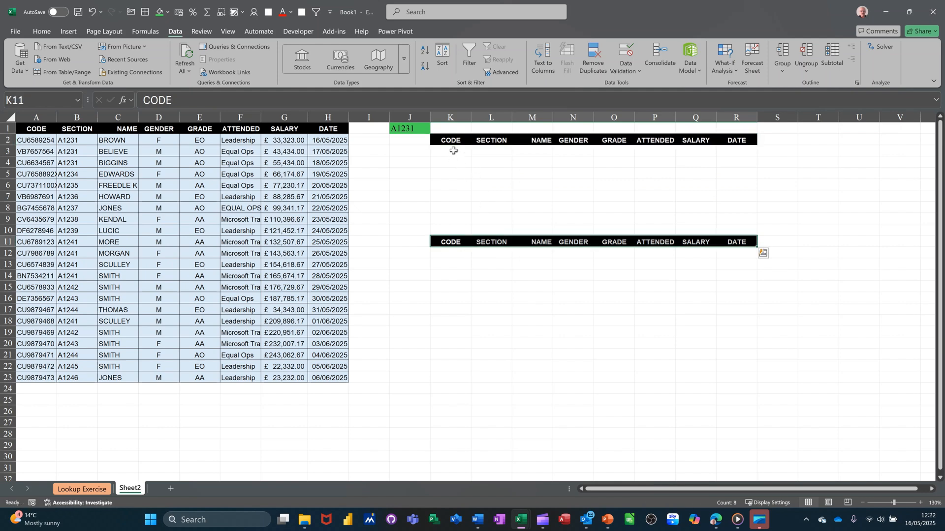
# Enter =XLOOKUP(J1,B2:B23,A2:H23) in K3 to return the matching record under the headers.
pyautogui.click(454, 151)
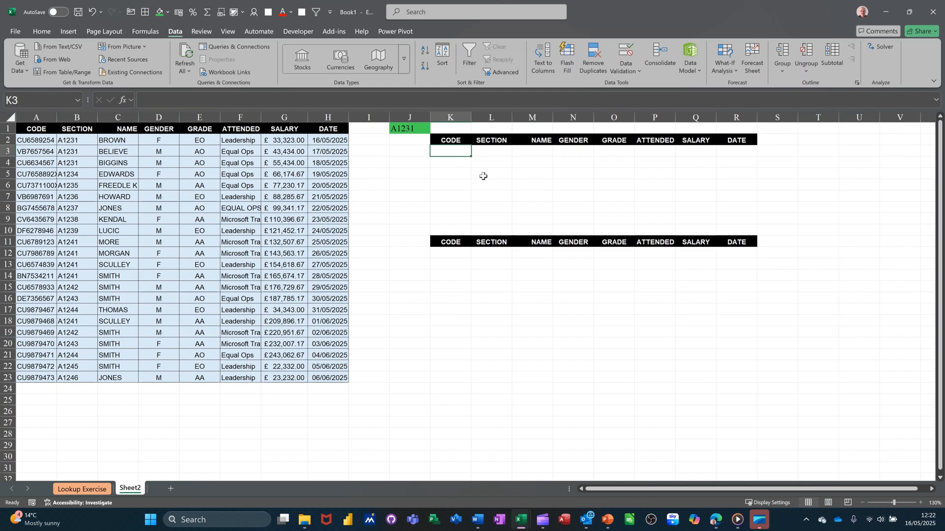
pyautogui.write('=xl')
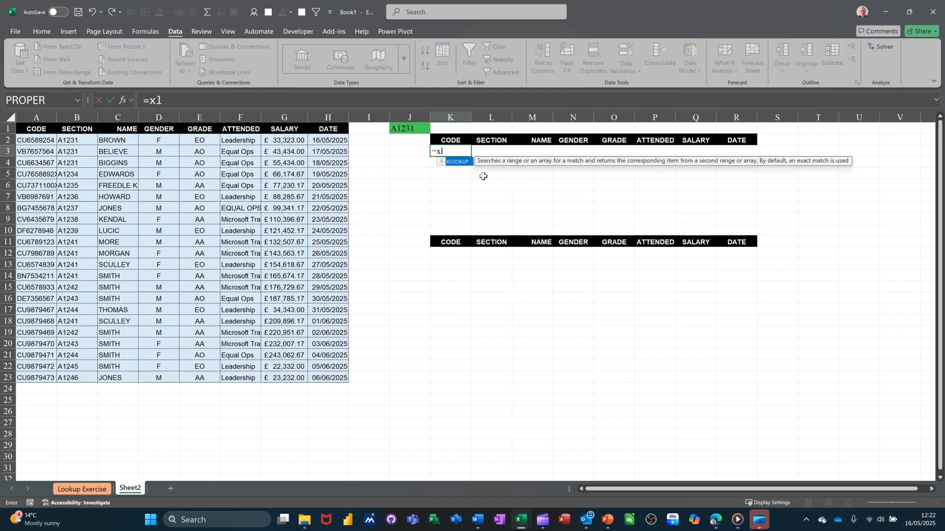
pyautogui.press('Tab')
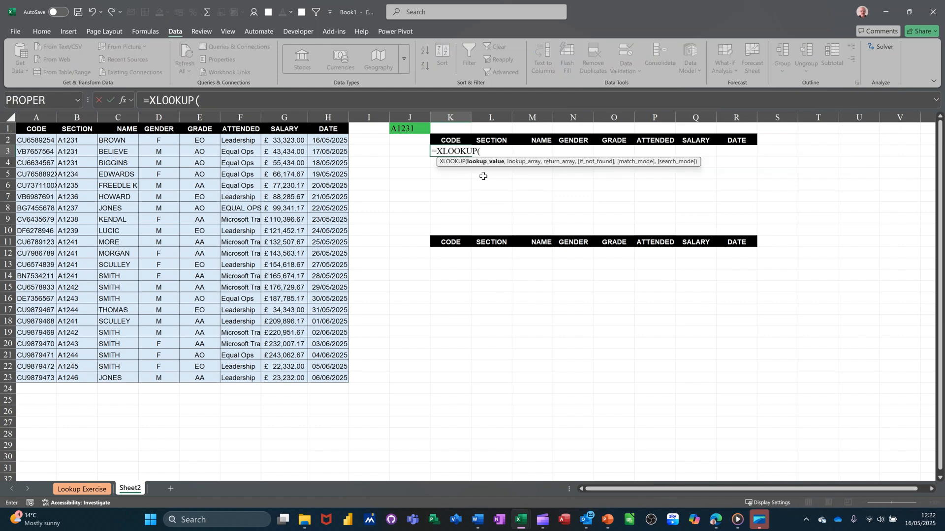
pyautogui.click(403, 129)
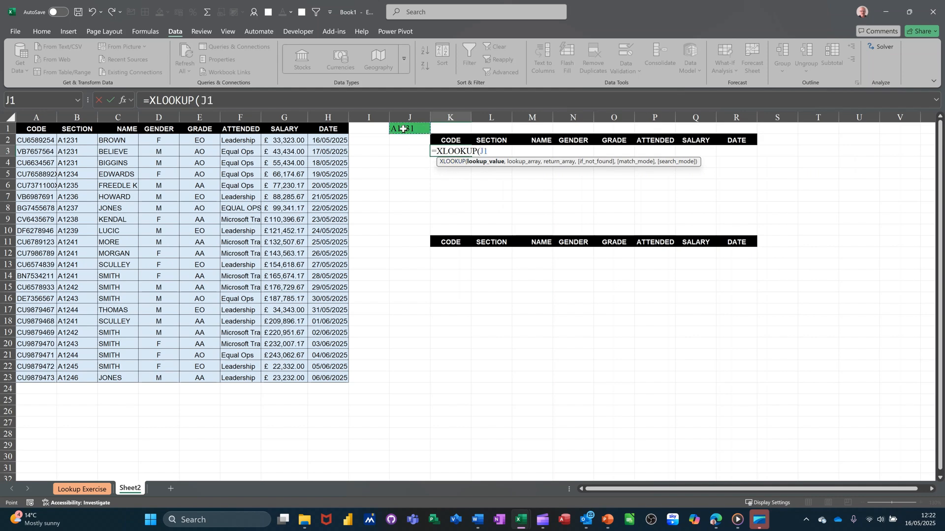
pyautogui.write(',')
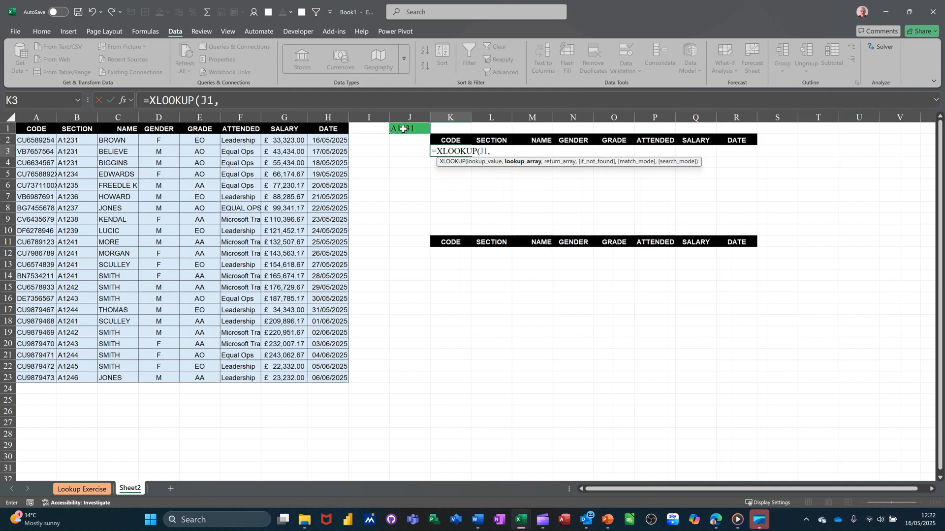
pyautogui.moveTo(70, 141); pyautogui.dragTo(69, 377)
pyautogui.write(',')
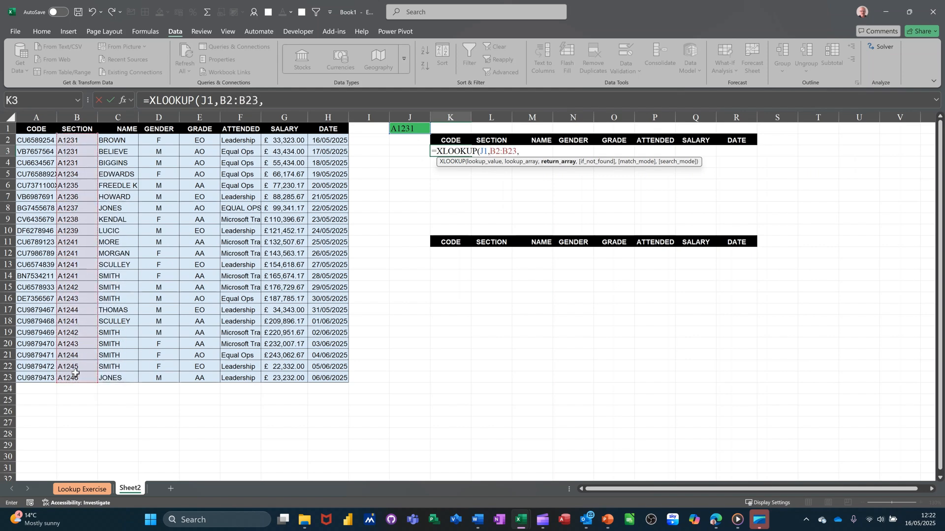
pyautogui.moveTo(35, 142); pyautogui.dragTo(317, 378)
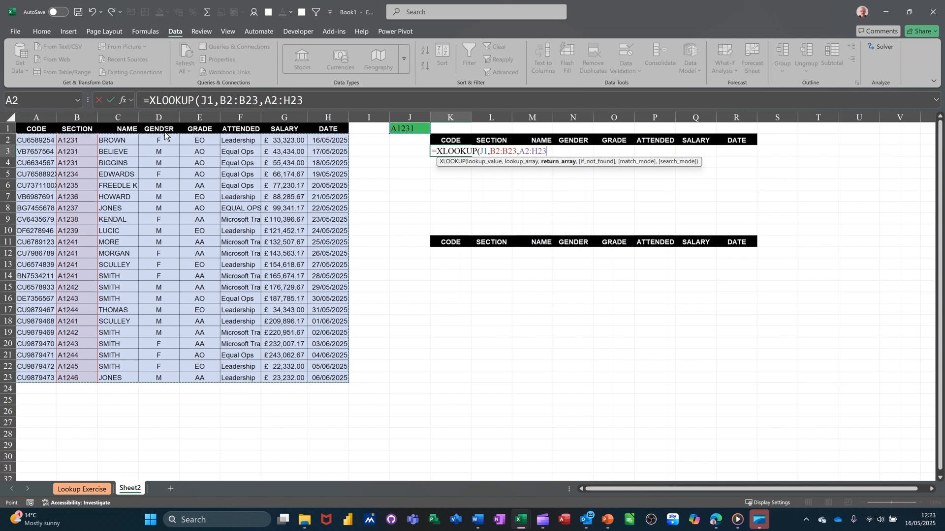
pyautogui.click(110, 100)
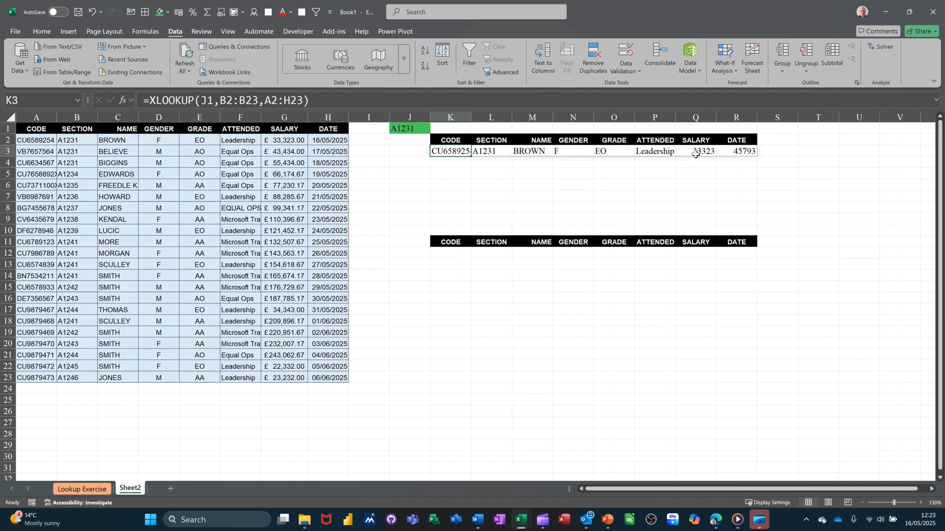
# Apply the Accounting number format to the salary column Q.
pyautogui.click(695, 117)
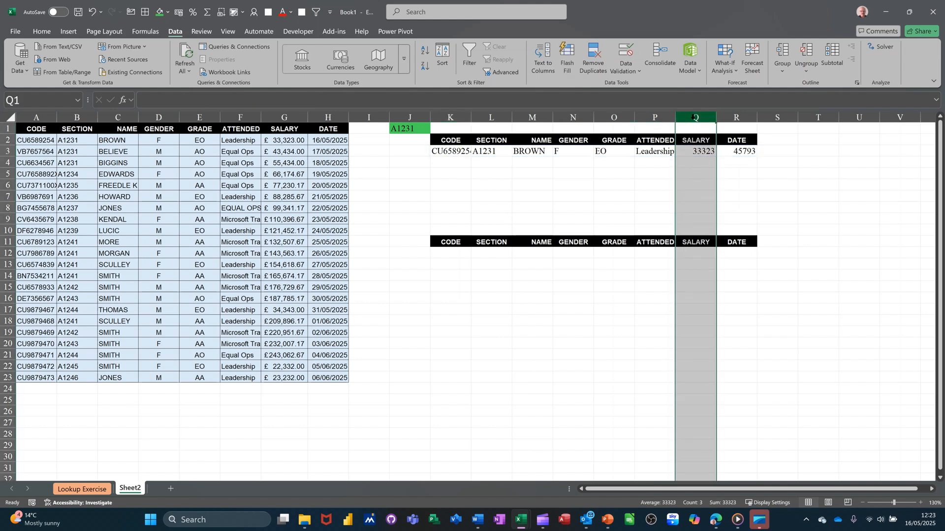
pyautogui.click(41, 32)
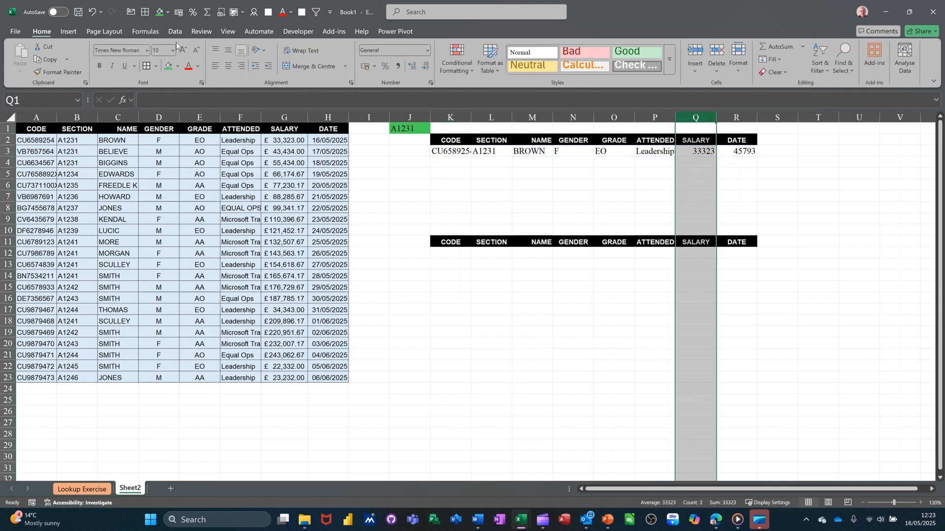
pyautogui.click(364, 66)
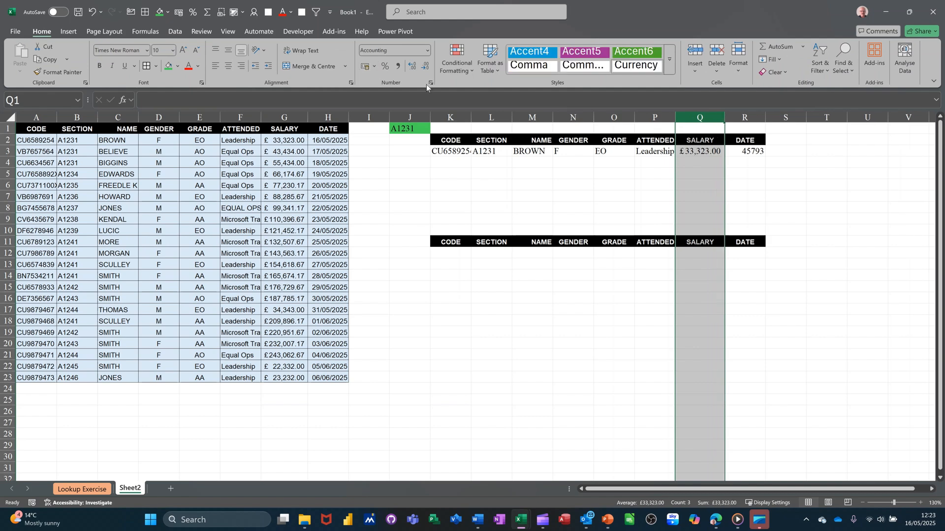
# Apply the Short Date number format to the date column R.
pyautogui.click(745, 122)
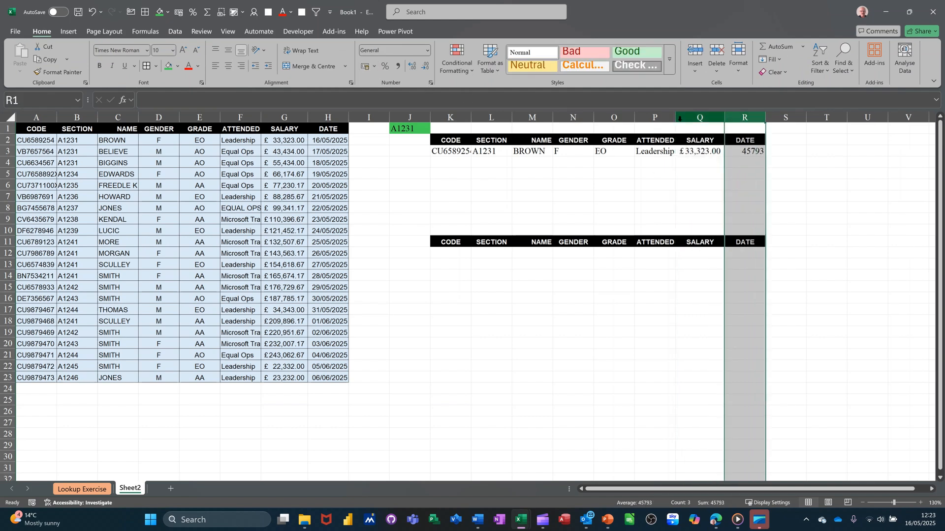
pyautogui.click(427, 51)
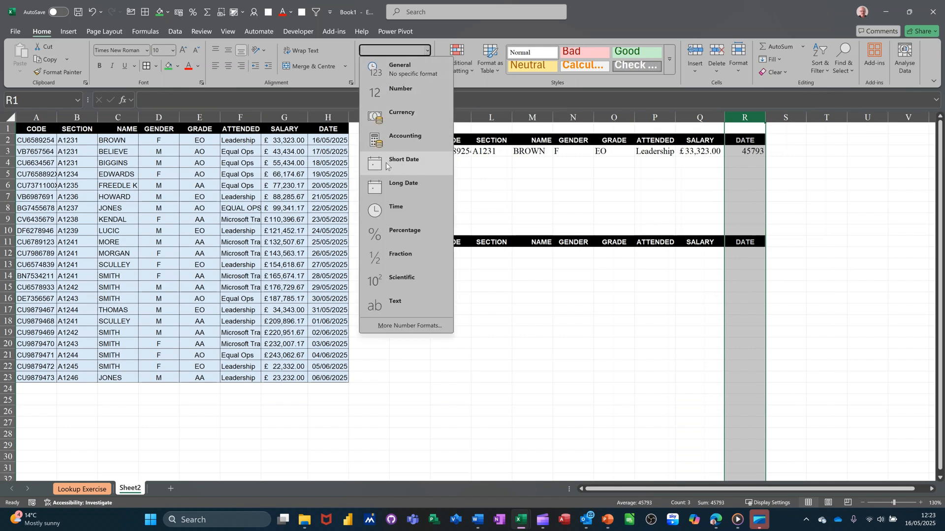
pyautogui.click(405, 162)
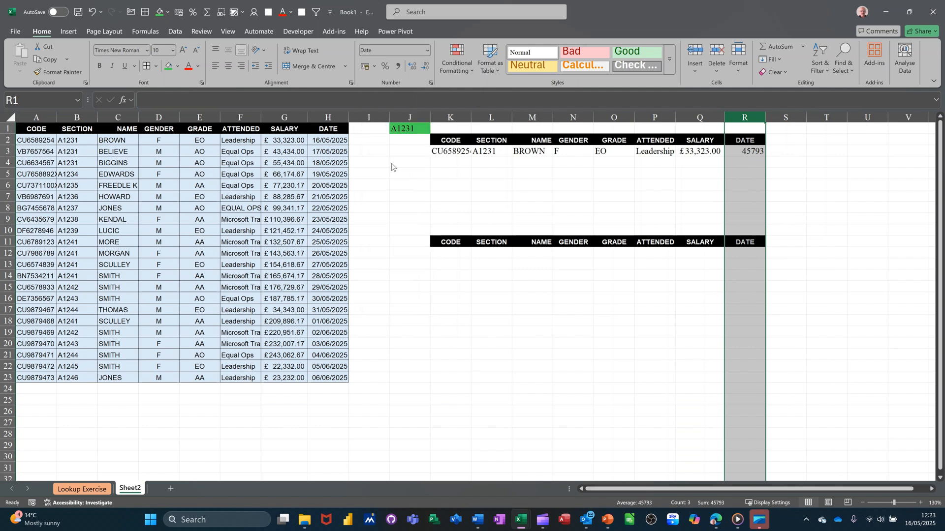
pyautogui.click(746, 162)
pyautogui.click(467, 152)
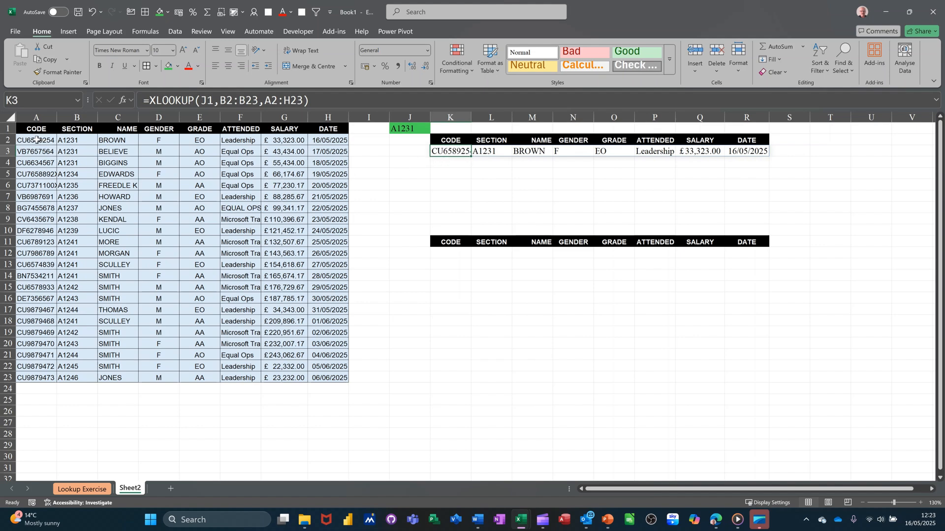
# Select the table A2:H23 and start a new conditional formatting rule using the formula =$B2=$J$1.
pyautogui.moveTo(36, 140); pyautogui.dragTo(321, 376)
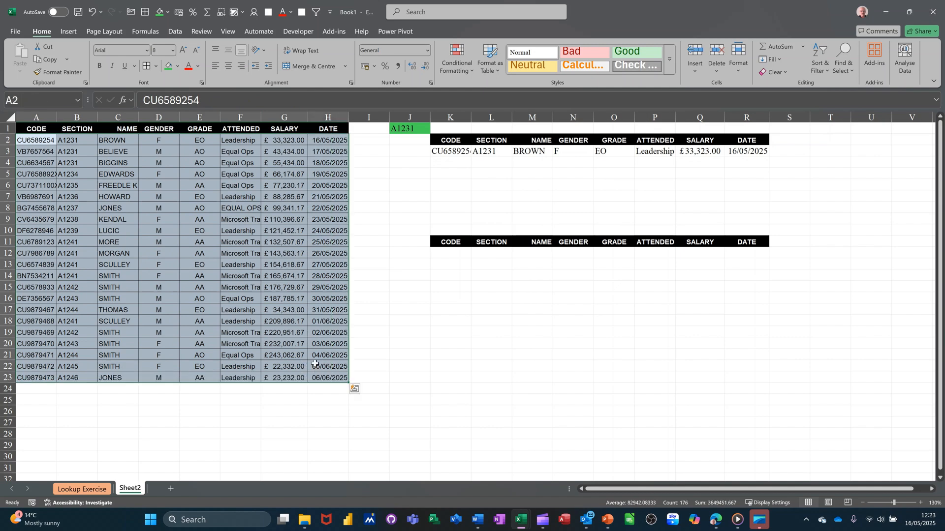
pyautogui.click(453, 65)
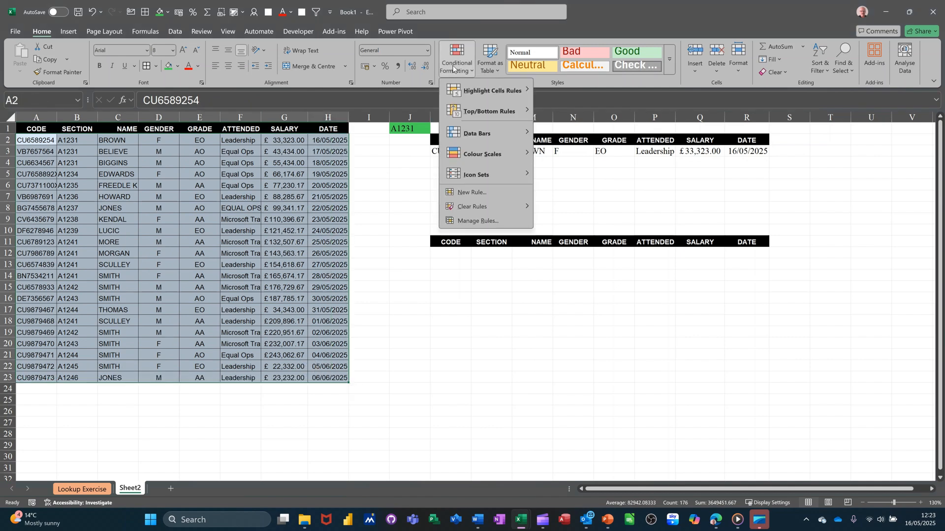
pyautogui.click(462, 222)
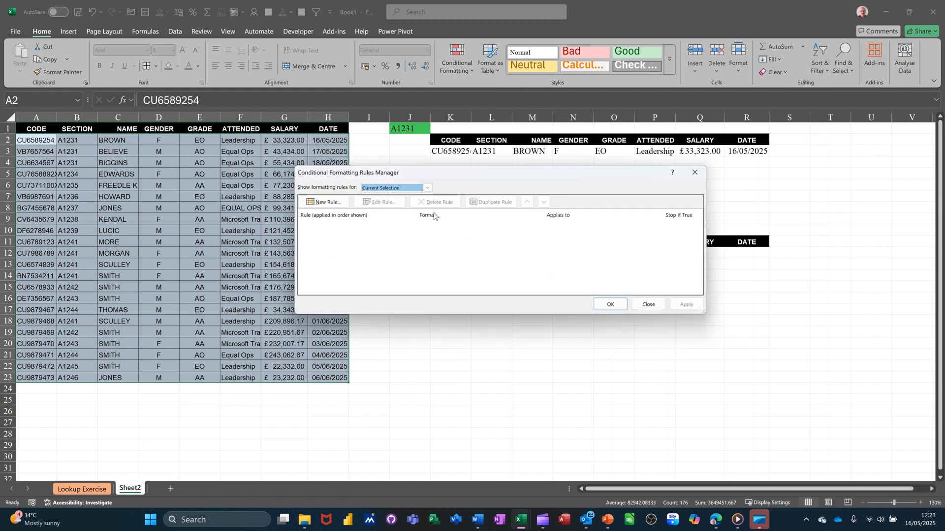
pyautogui.click(321, 205)
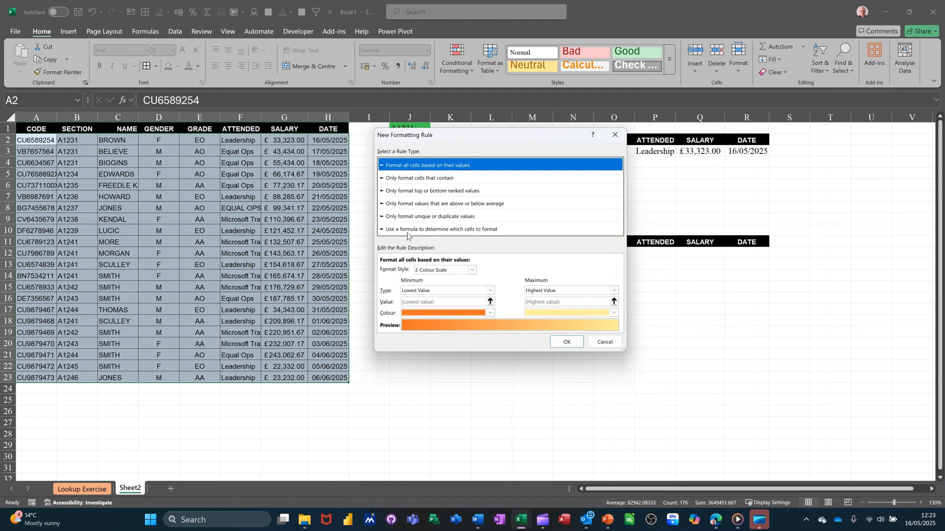
pyautogui.click(398, 231)
pyautogui.click(399, 270)
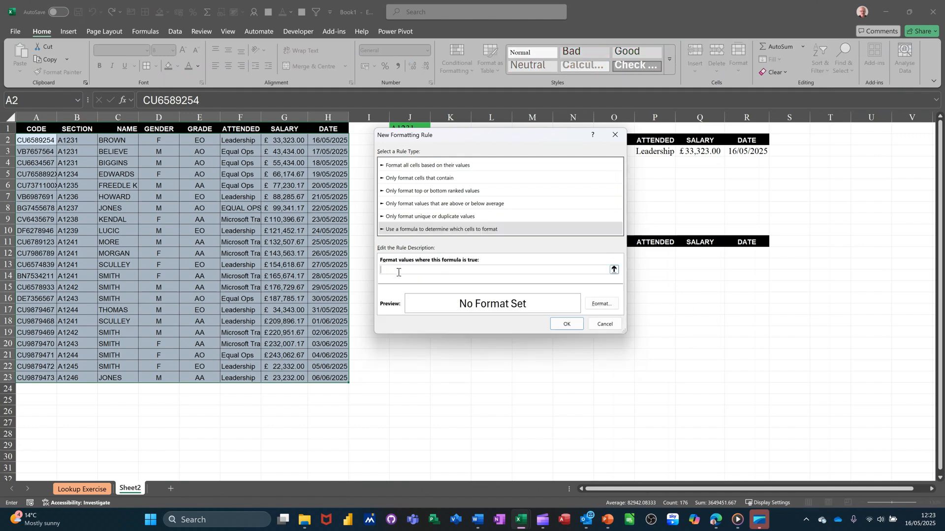
pyautogui.click(72, 143)
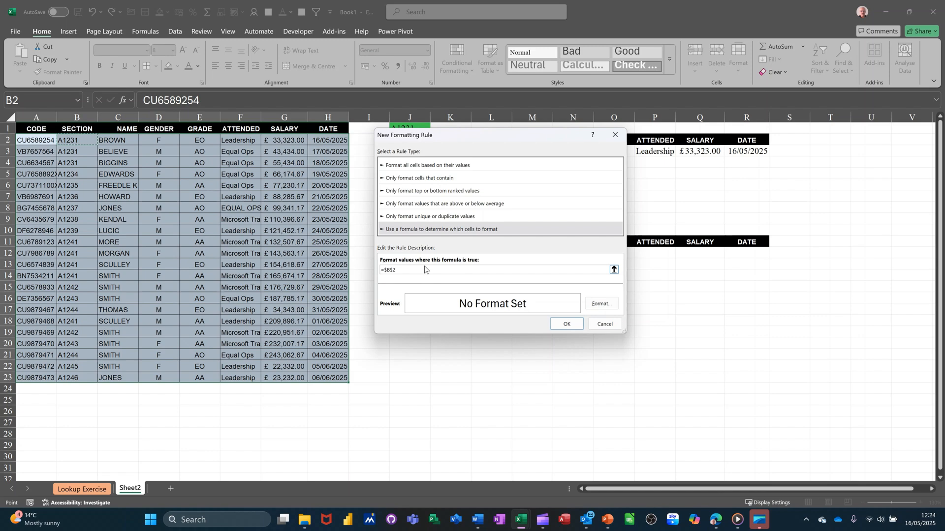
pyautogui.press('F4')
pyautogui.press('F4')
pyautogui.write('=')
pyautogui.moveTo(457, 138); pyautogui.dragTo(451, 215)
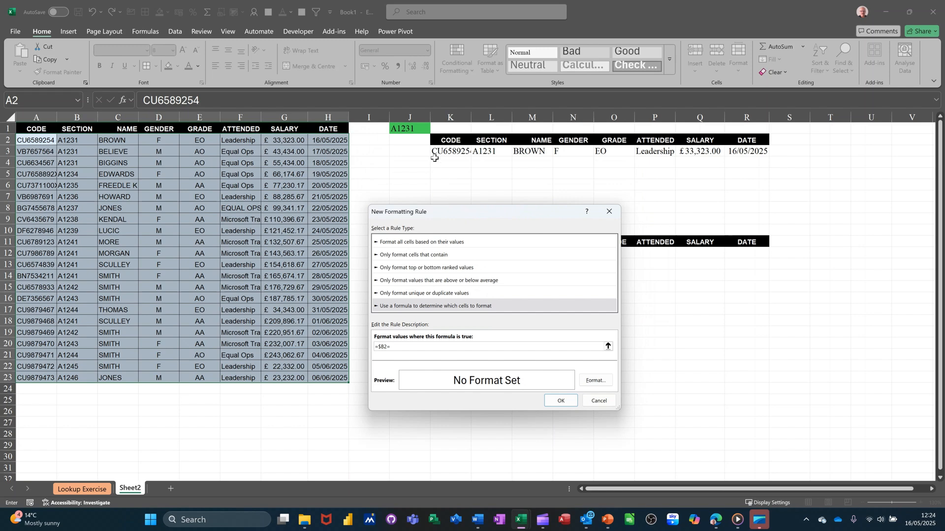
pyautogui.click(406, 130)
# Give the rule a green fill and apply it to the table.
pyautogui.click(583, 381)
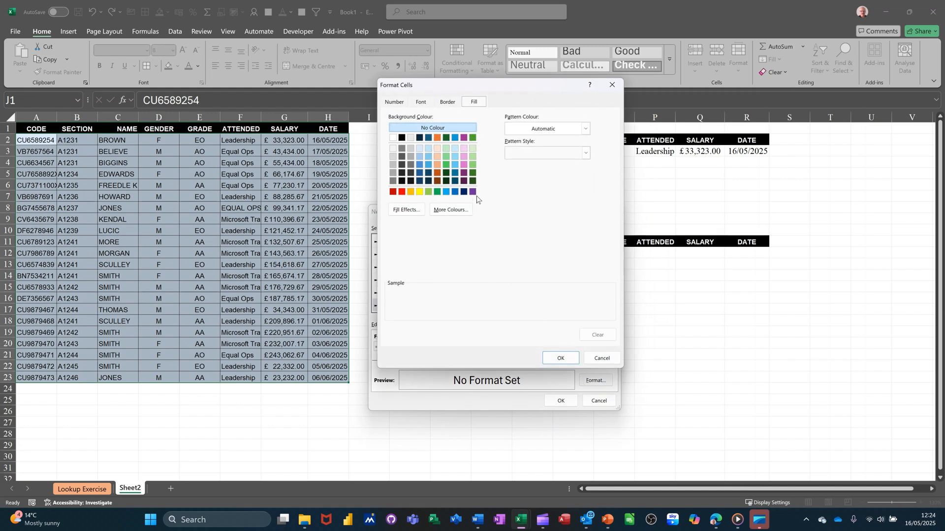
pyautogui.click(475, 168)
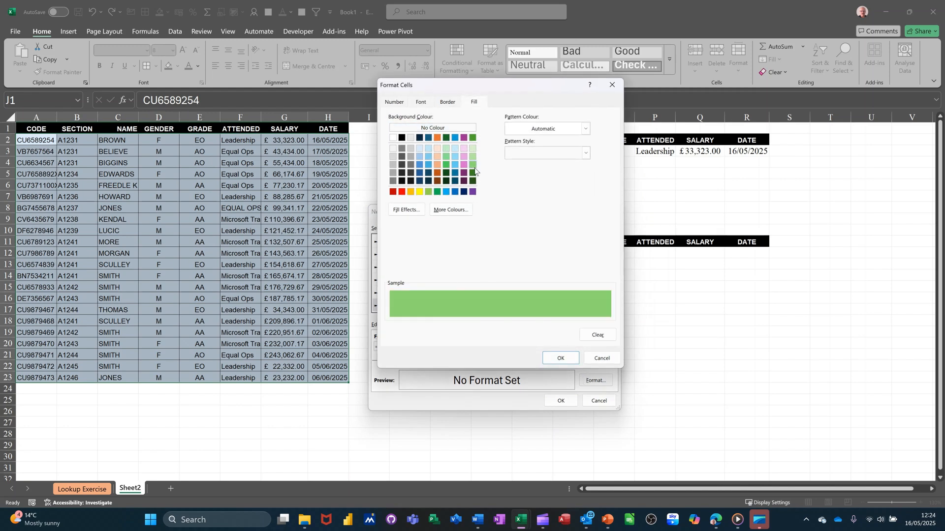
pyautogui.click(559, 358)
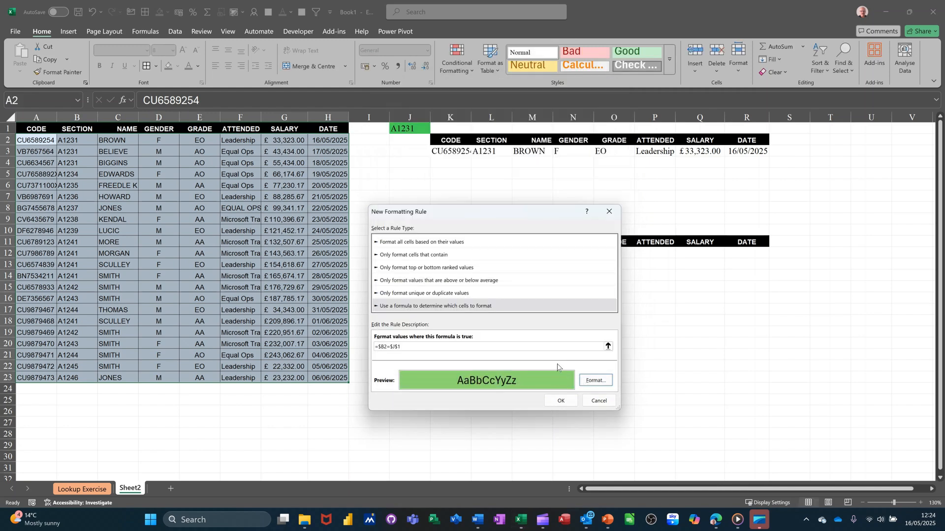
pyautogui.click(558, 401)
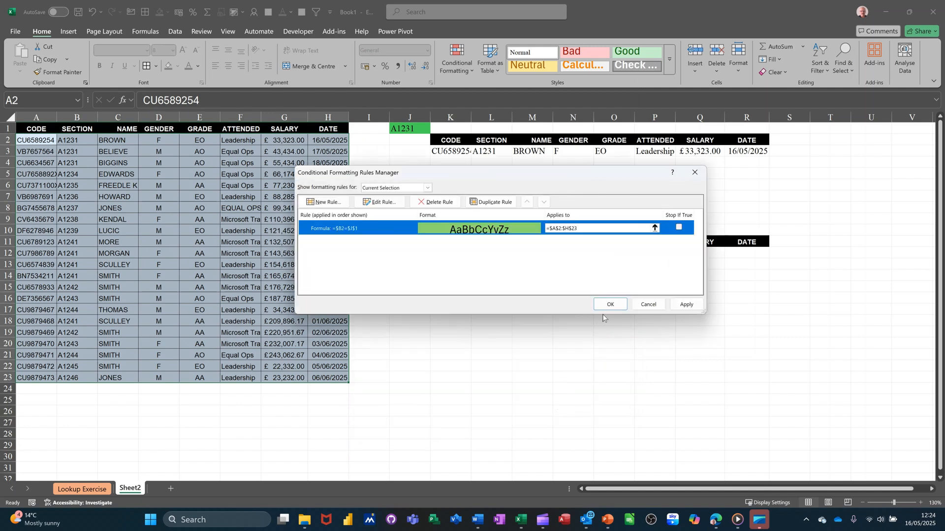
pyautogui.click(609, 304)
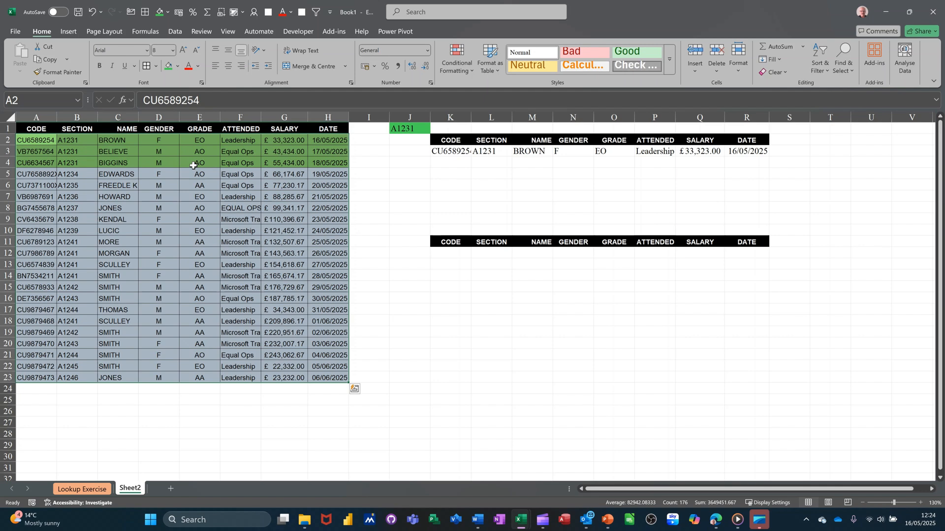
# Pick section A1239 from the J1 drop-down.
pyautogui.click(416, 130)
pyautogui.click(435, 131)
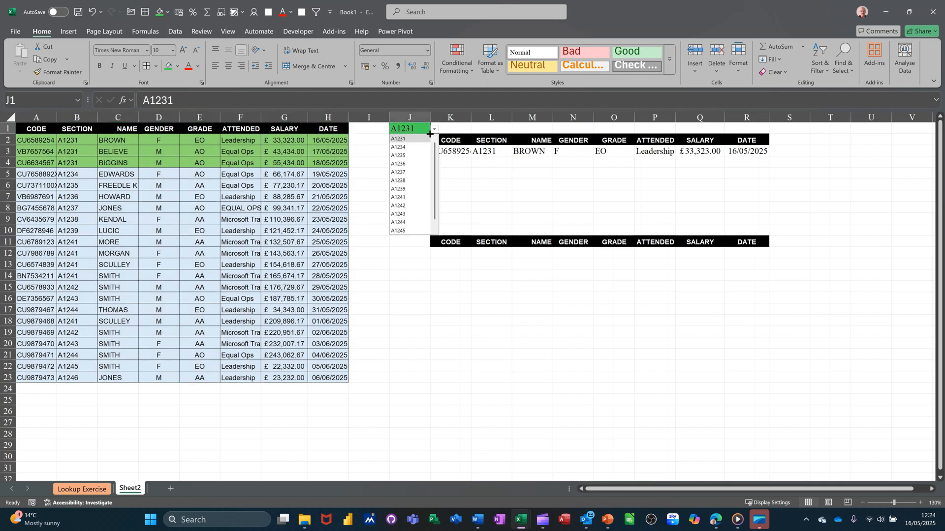
pyautogui.click(407, 189)
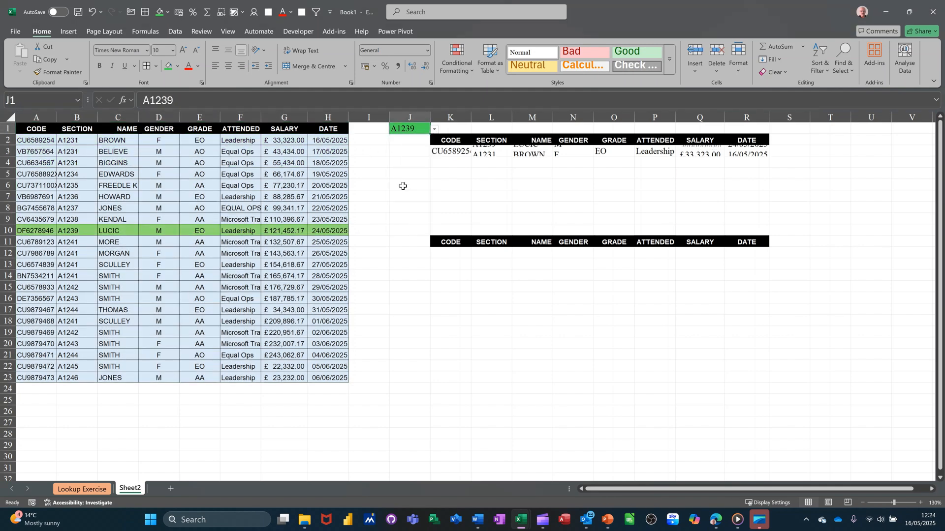
# Pick section A1241 in J1 and autofit the width of the salary column Q.
pyautogui.click(435, 130)
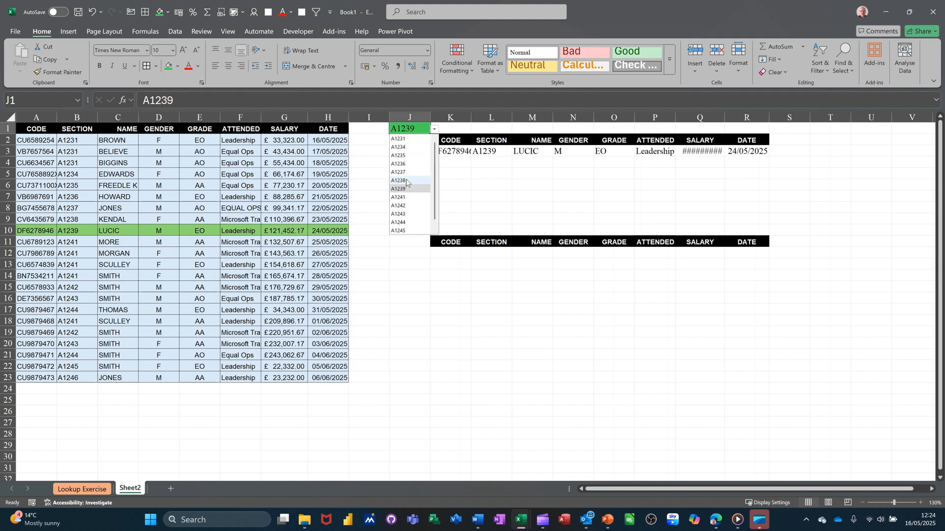
pyautogui.click(404, 199)
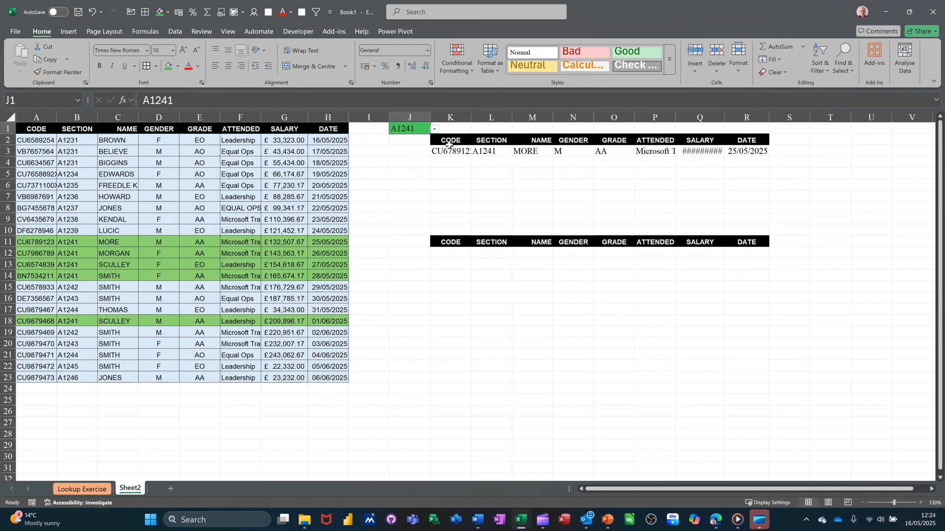
pyautogui.doubleClick(725, 122)
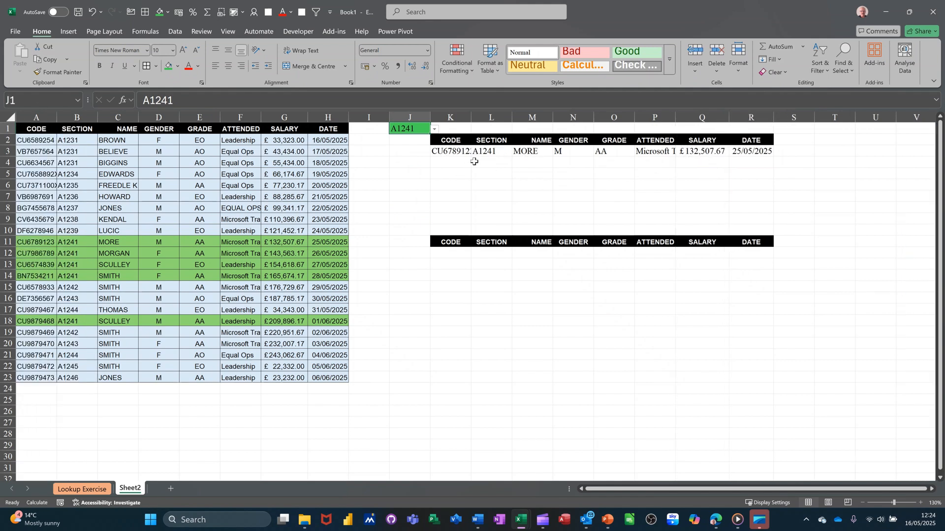
# Enter =FILTER(A2:H23,B2:B23=J1) in K12 to list every record for the chosen section.
pyautogui.click(449, 255)
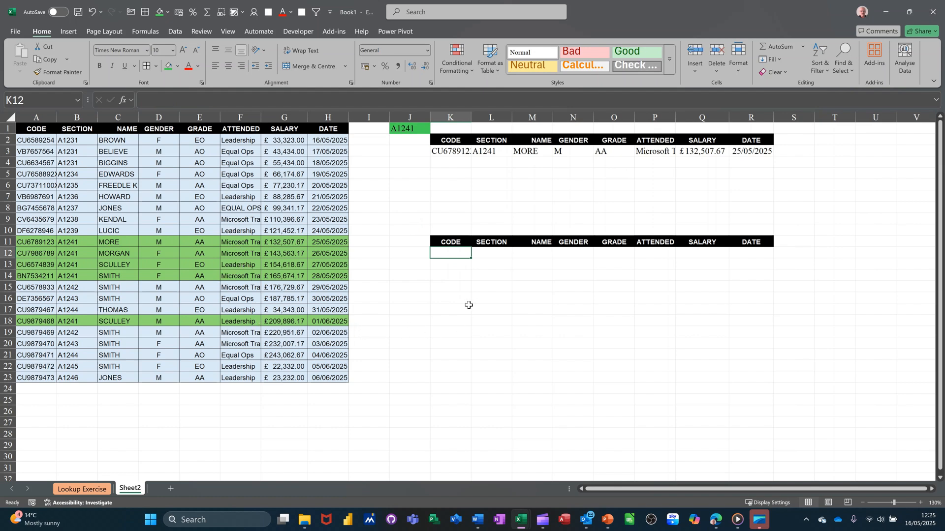
pyautogui.write('=f')
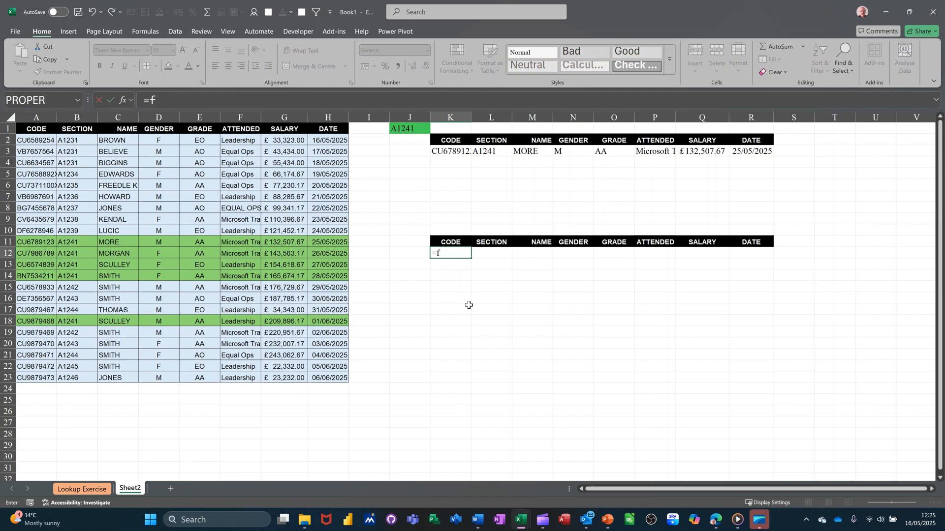
pyautogui.write('ilt')
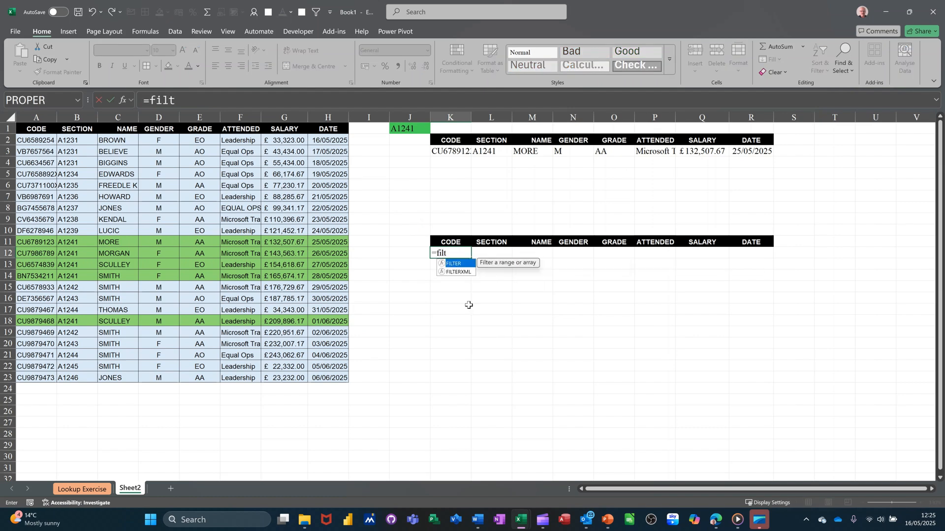
pyautogui.write('er')
pyautogui.press('Tab')
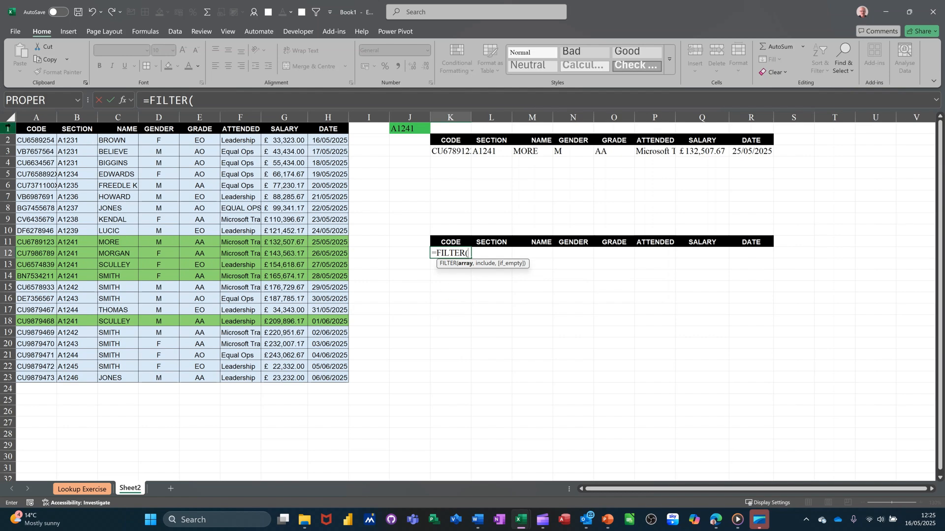
pyautogui.click(28, 139)
pyautogui.moveTo(62, 145); pyautogui.dragTo(331, 377)
pyautogui.write(',')
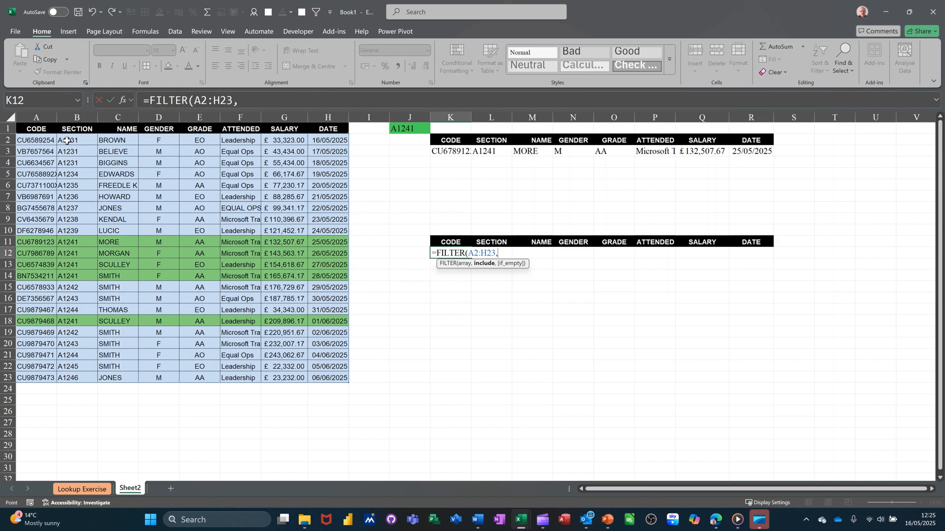
pyautogui.moveTo(67, 140); pyautogui.dragTo(69, 378)
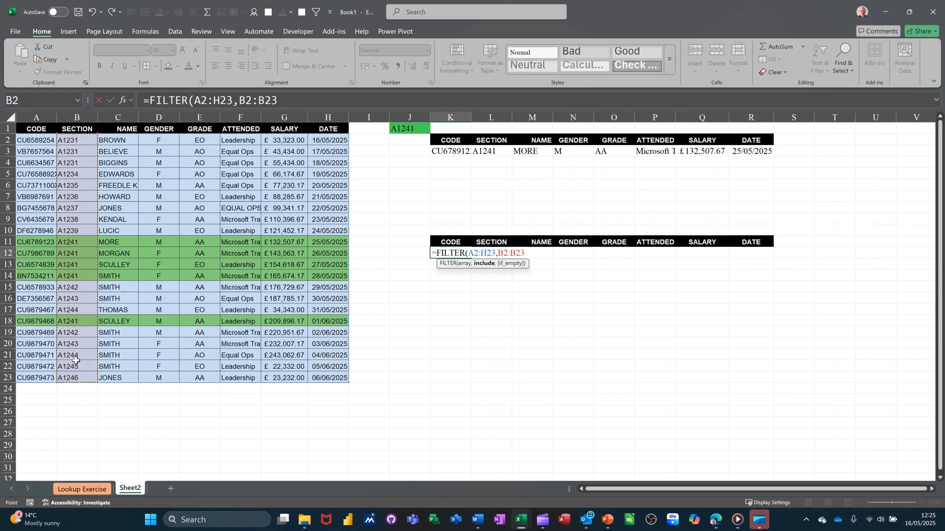
pyautogui.write('=')
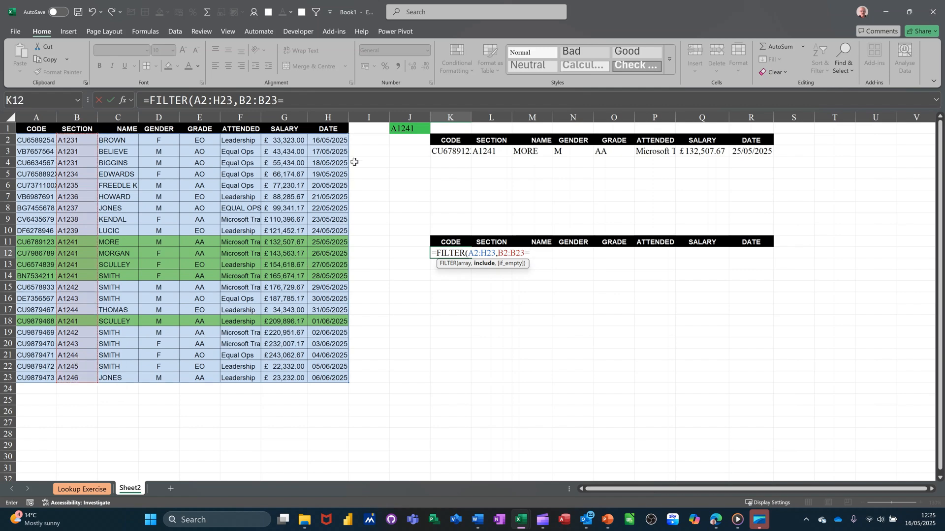
pyautogui.click(403, 129)
pyautogui.click(108, 99)
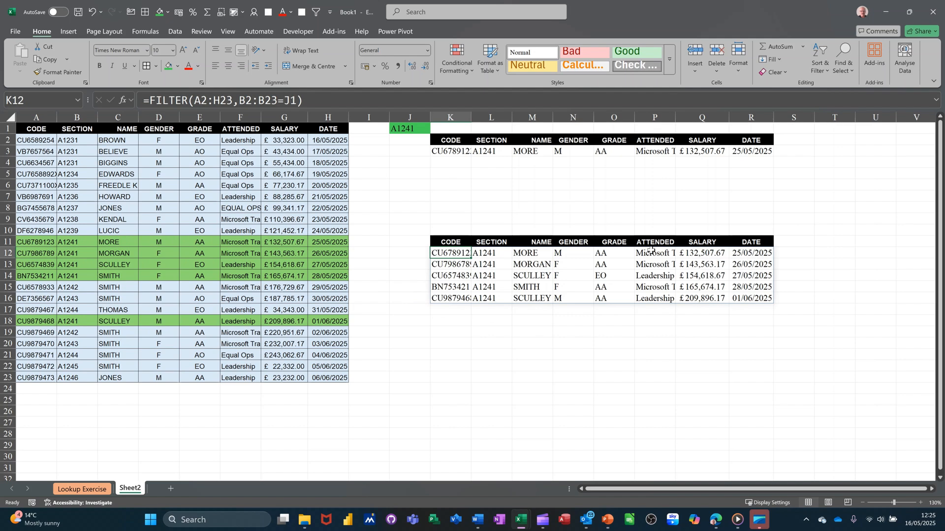
# Switch J1 to A1234 and then back to A1231 to test the lookup and filter results.
pyautogui.click(411, 130)
pyautogui.click(434, 129)
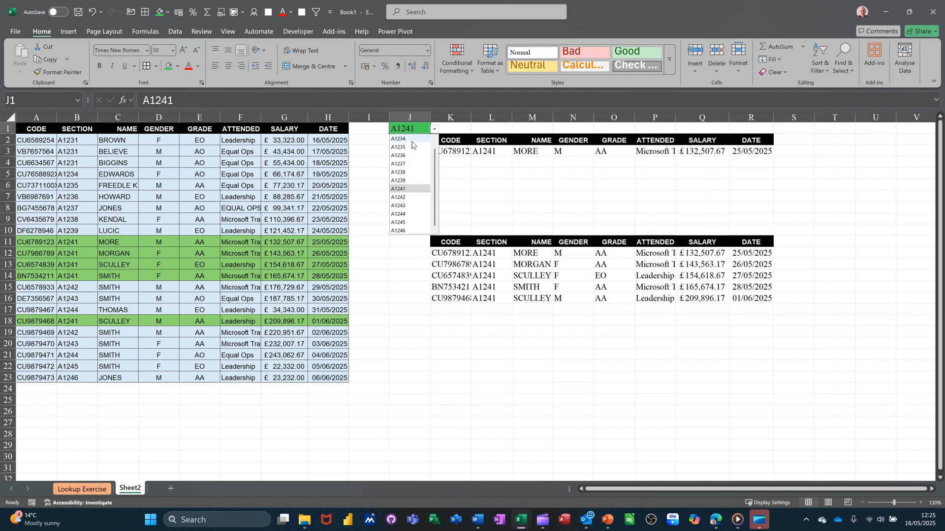
pyautogui.click(412, 139)
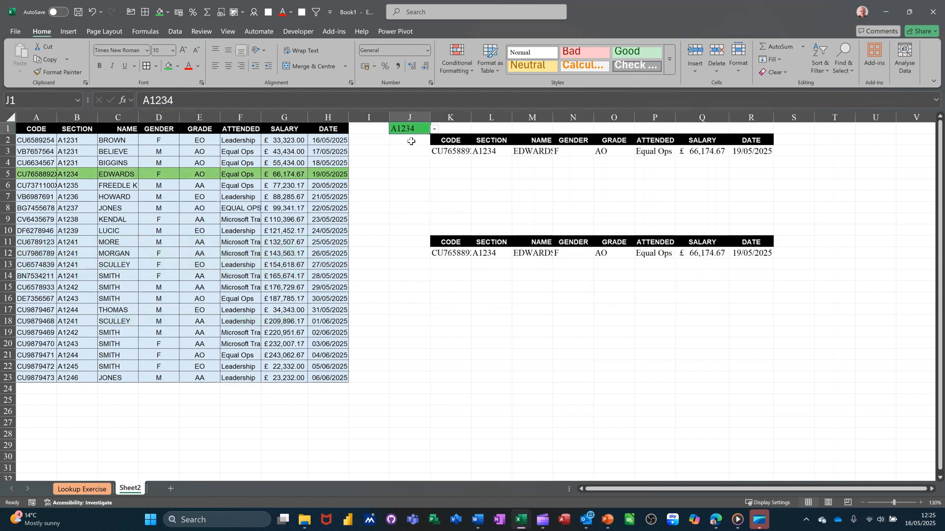
pyautogui.click(436, 130)
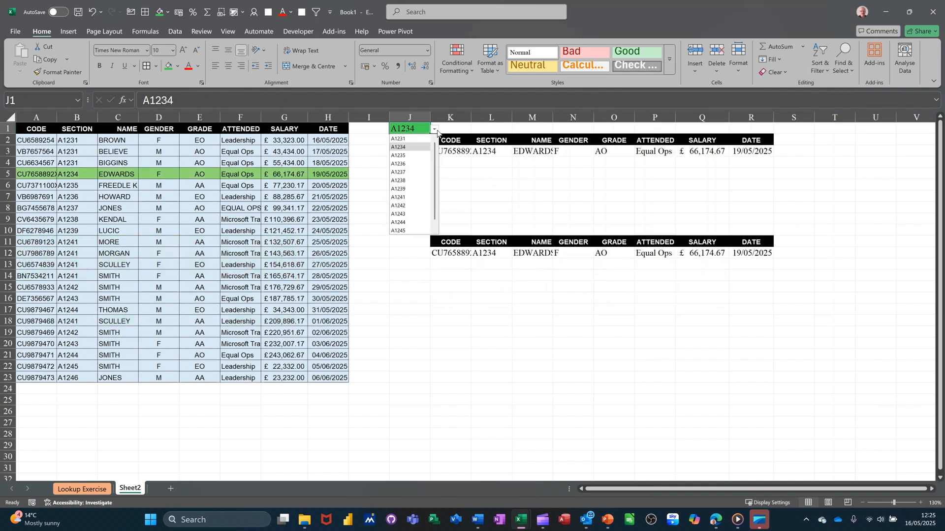
pyautogui.click(400, 139)
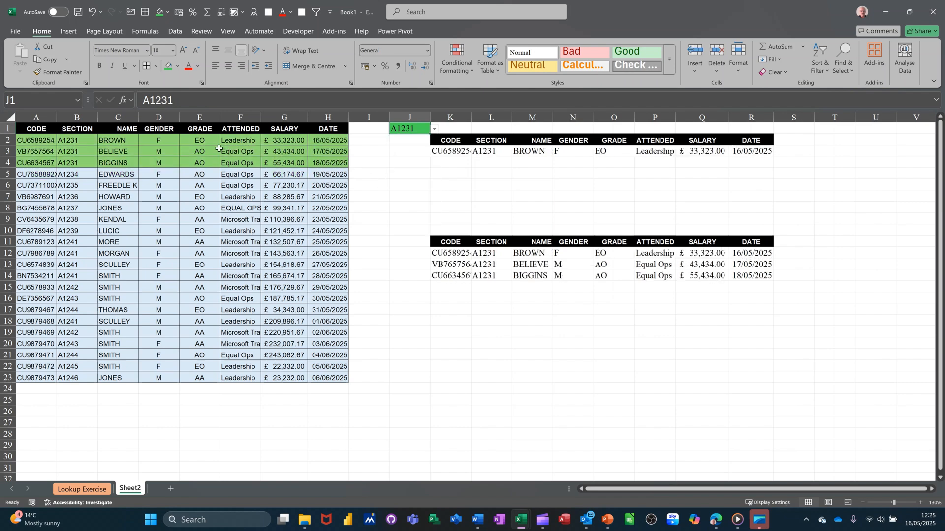